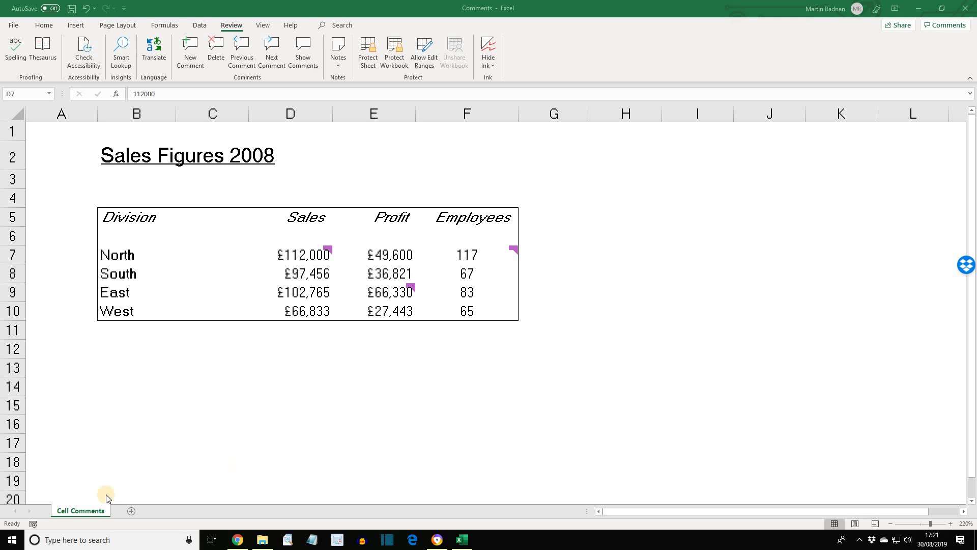
Step: Open a new, empty comment thread on West's profit figure in cell E10
{"action": "right_click", "coordinate": [375, 315]}
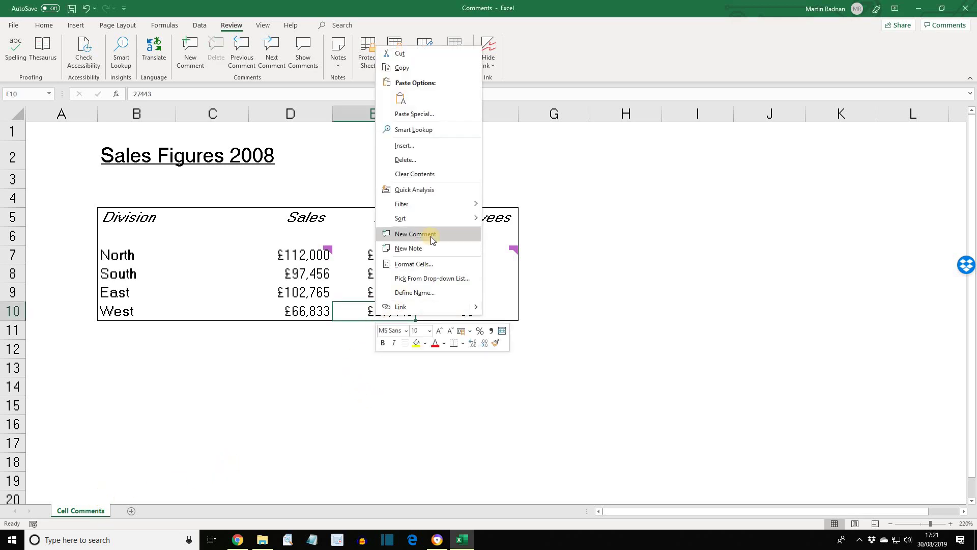
{"action": "left_click", "coordinate": [432, 239]}
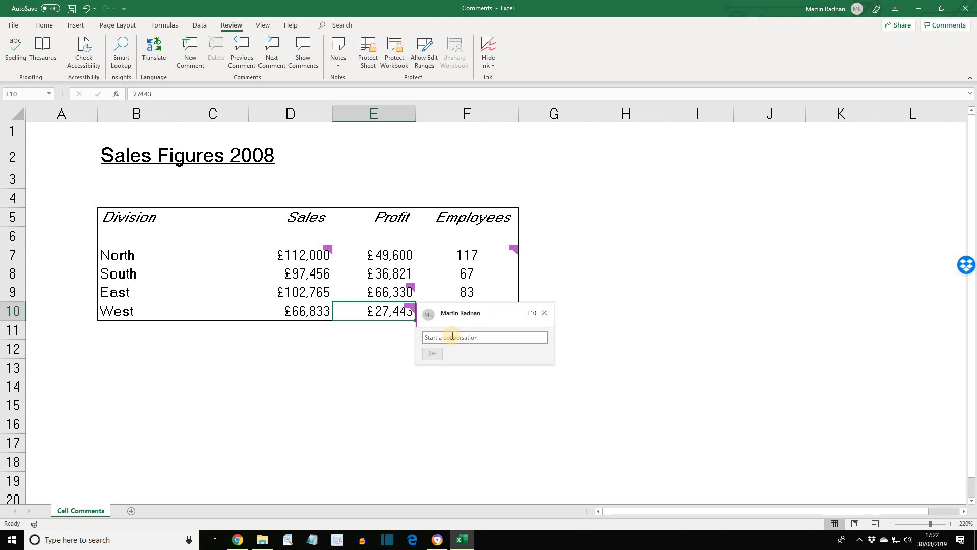
Step: Enter 'We must improve this figure.' in the E10 comment and close the card
{"action": "left_click", "coordinate": [452, 335]}
{"action": "type", "text": "We"}
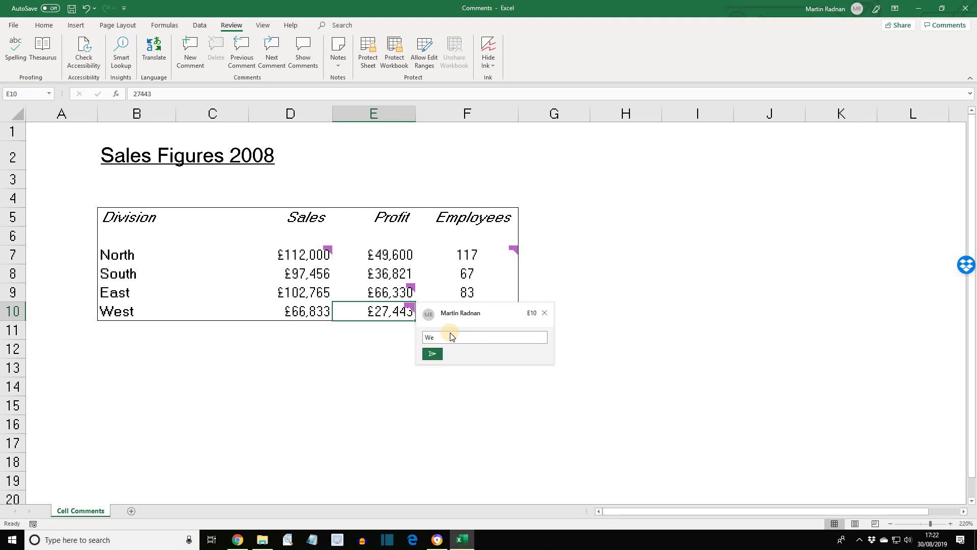
{"action": "type", "text": " must improve this figure."}
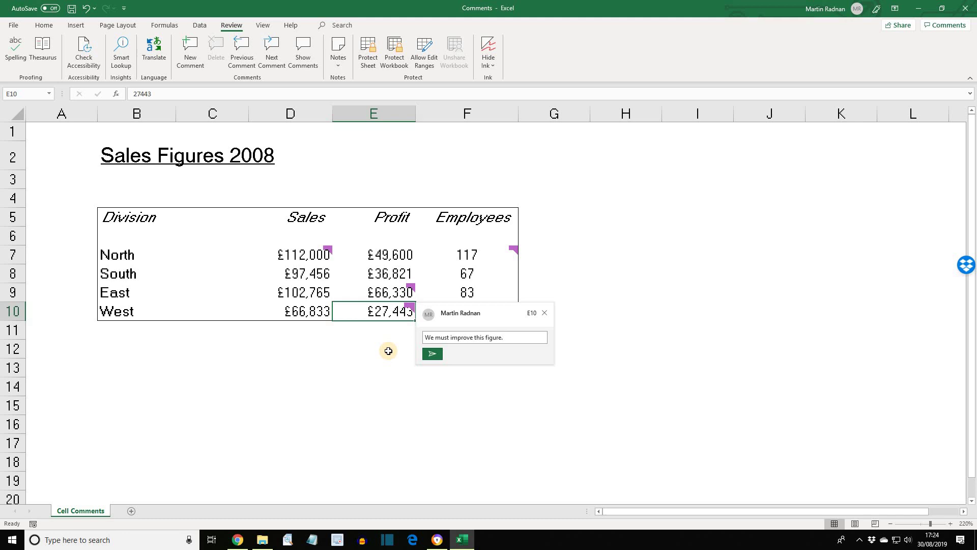
{"action": "left_click", "coordinate": [389, 351]}
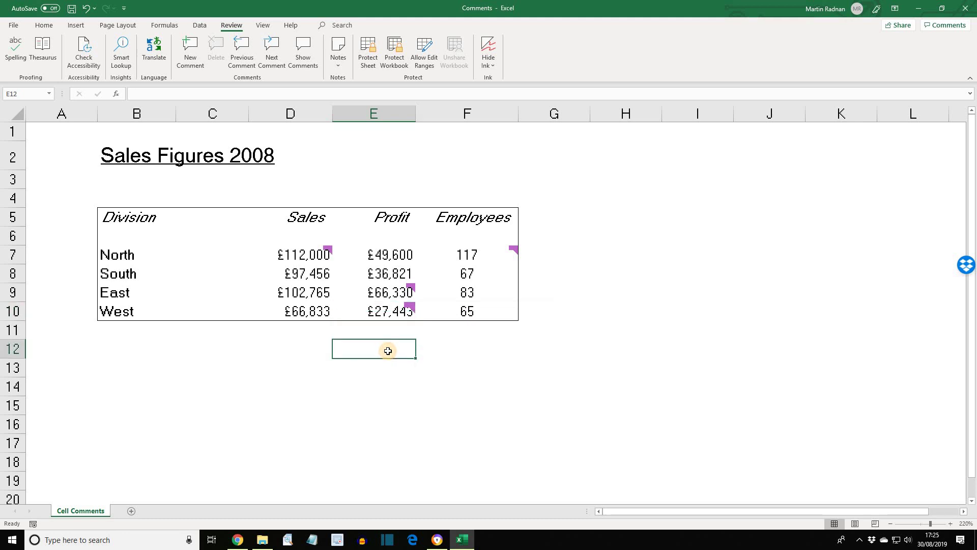
{"action": "left_click", "coordinate": [382, 366]}
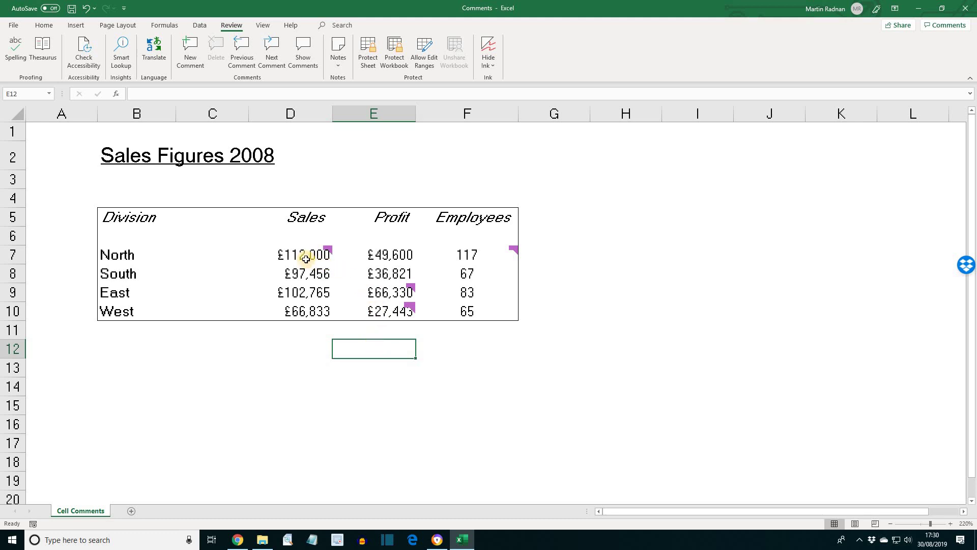
{"action": "mouse_move", "coordinate": [304, 256]}
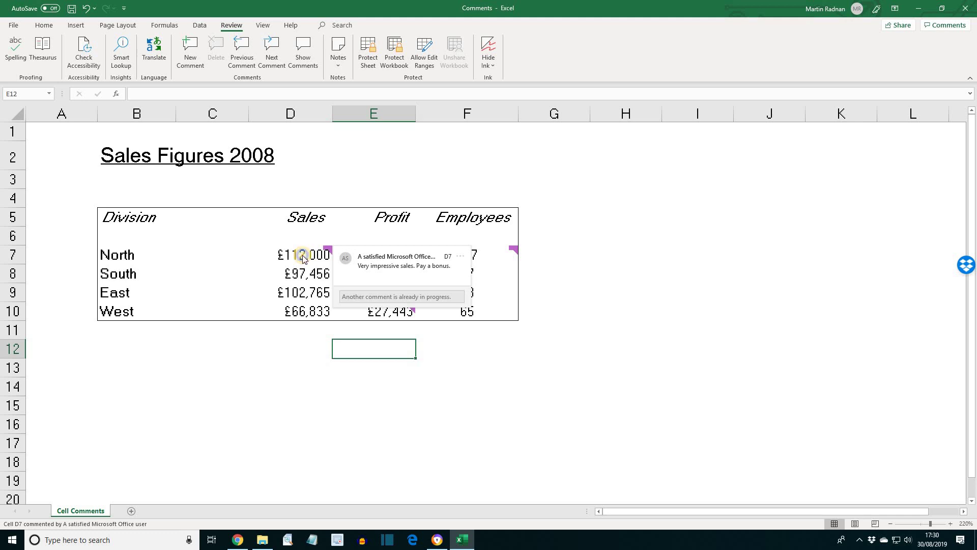
{"action": "right_click", "coordinate": [303, 255]}
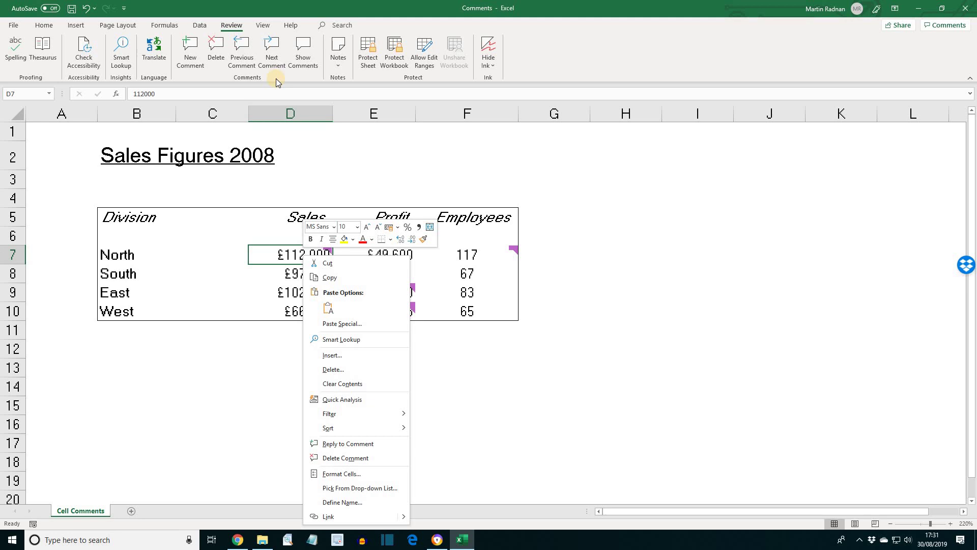
{"action": "left_click", "coordinate": [247, 359]}
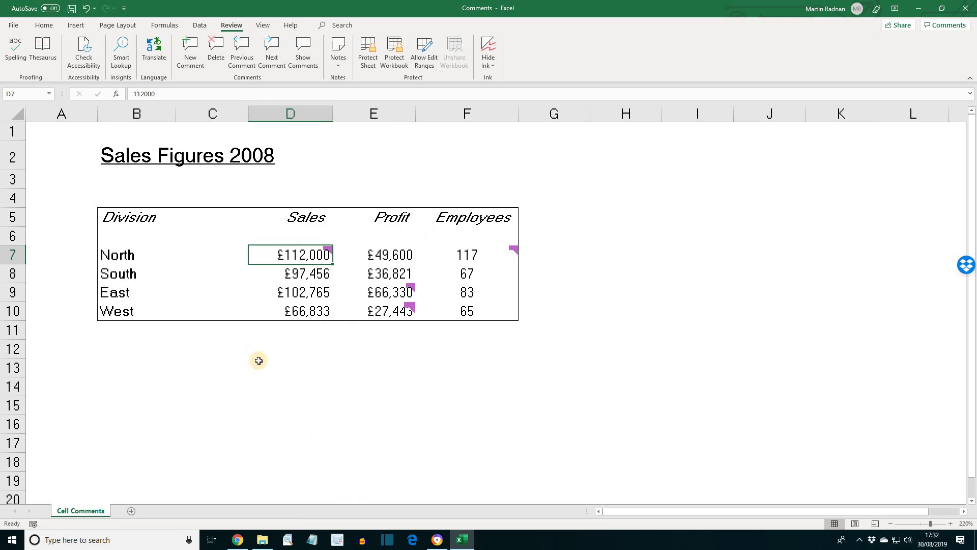
{"action": "mouse_move", "coordinate": [467, 255]}
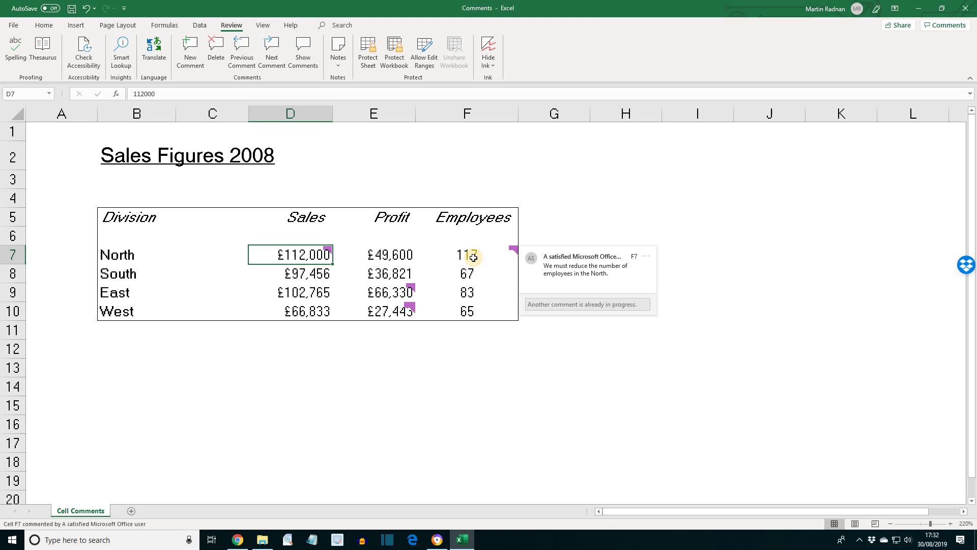
Step: Delete North's employee-count comment from cell F7
{"action": "right_click", "coordinate": [473, 257]}
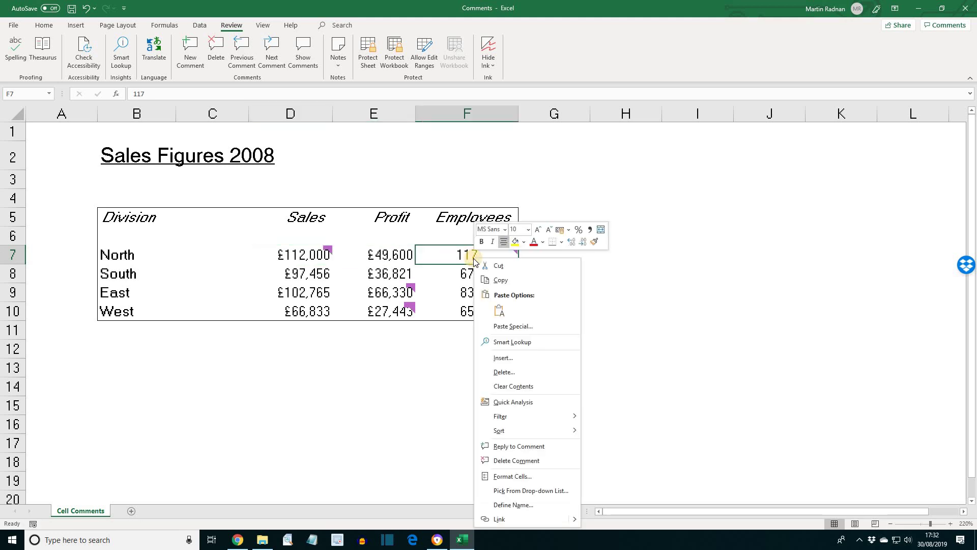
{"action": "left_click", "coordinate": [517, 461]}
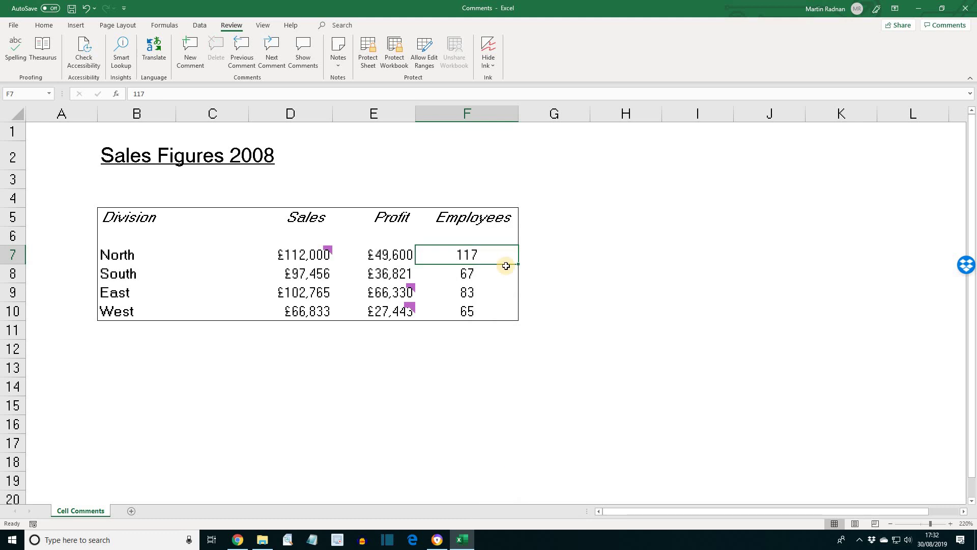
Step: Show all comments in the side pane, undo the F7 deletion, then delete F7's comment again
{"action": "left_click", "coordinate": [304, 62]}
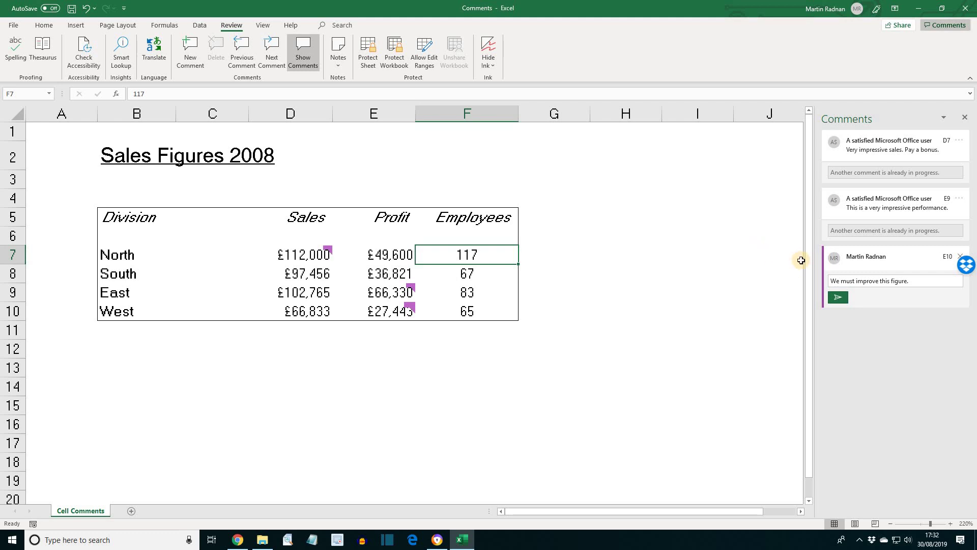
{"action": "key", "text": "ctrl+z"}
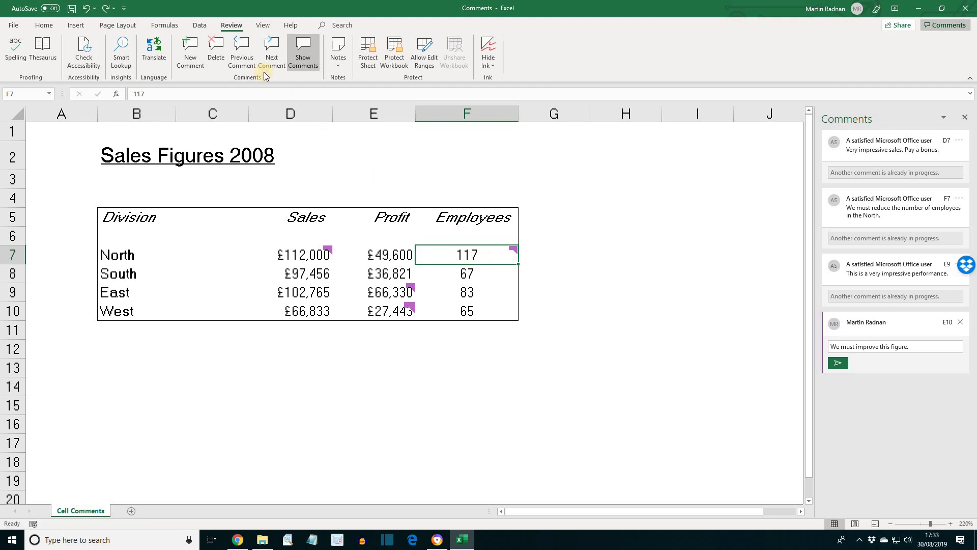
{"action": "left_click", "coordinate": [217, 54]}
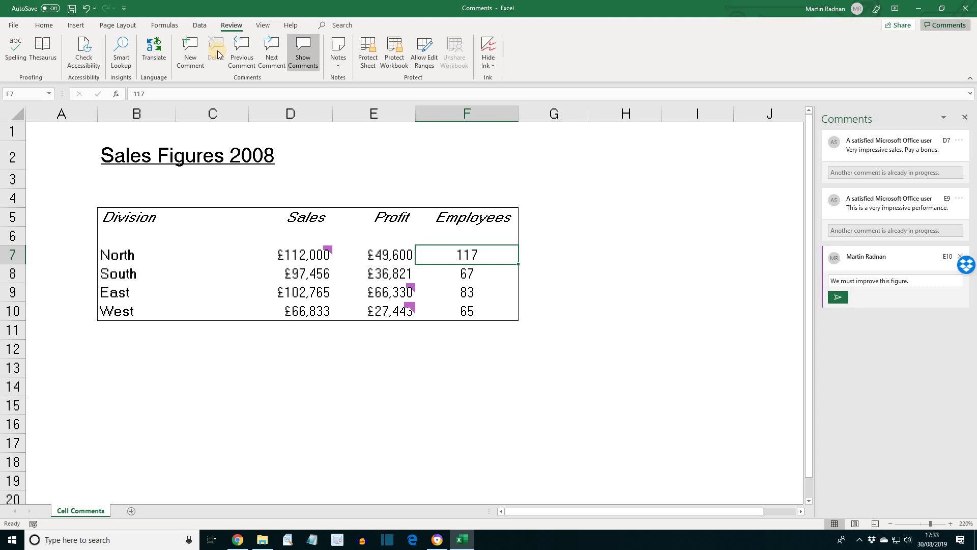
{"action": "scroll", "coordinate": [218, 55], "scroll_direction": "down", "scroll_amount": 2}
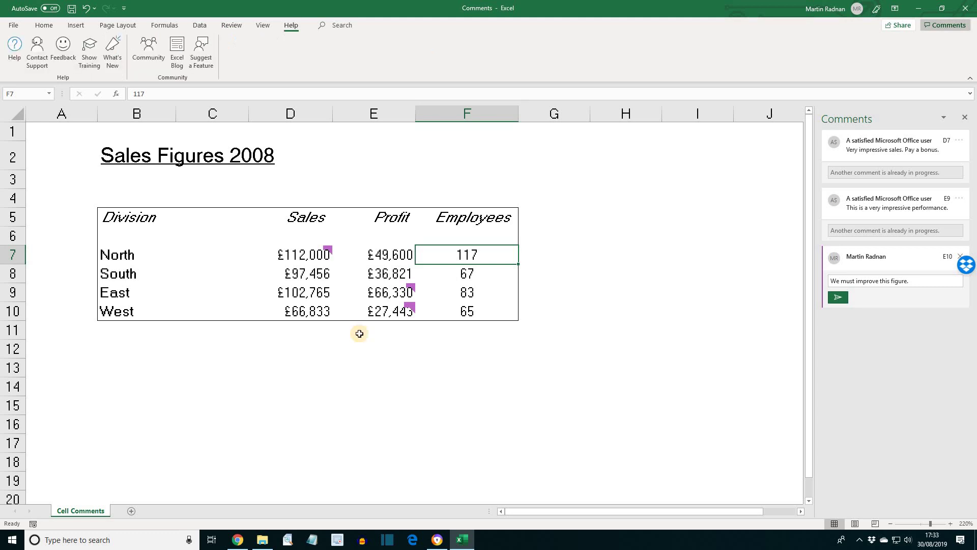